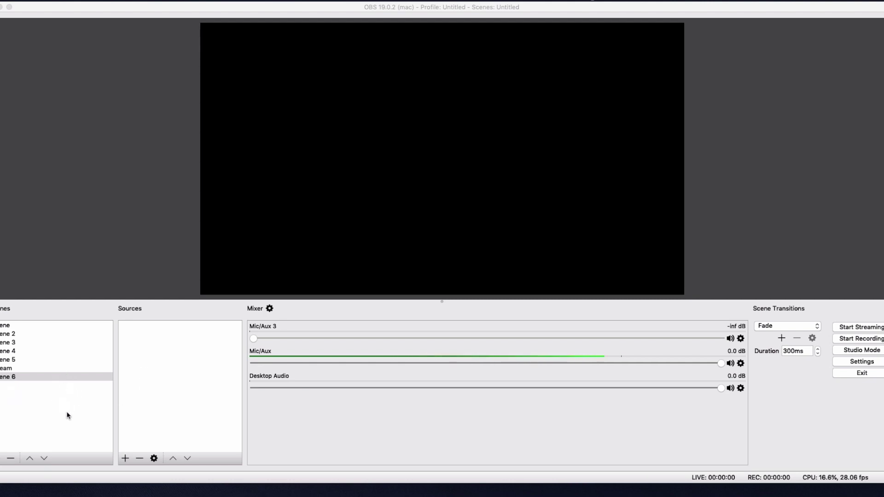
Drag Desktop Audio down to about -16 dB, leaving Mic/Aux at 0.0 dB
left_click(124, 460)
left_click(124, 460)
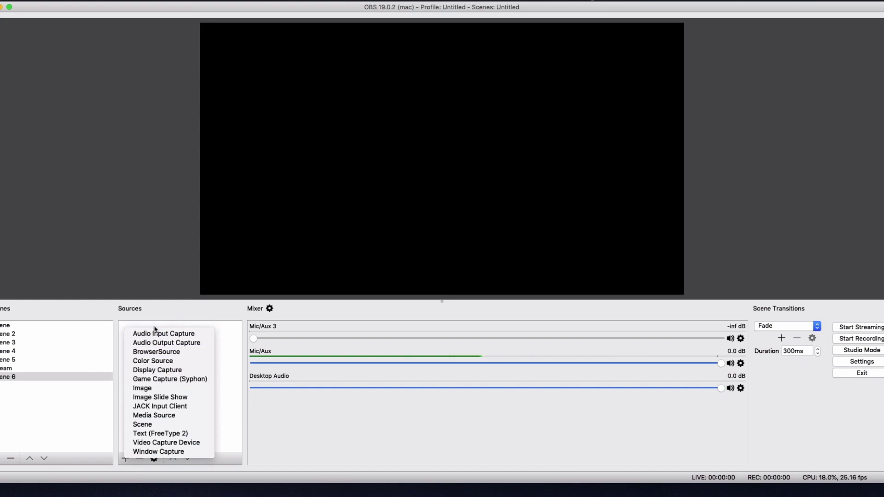
left_click(107, 334)
left_click_drag(326, 388, 502, 381)
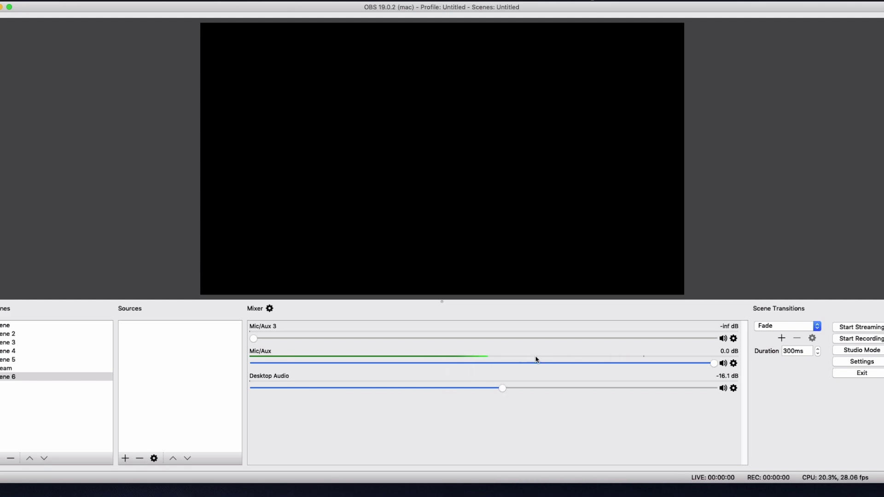
left_click_drag(705, 363, 744, 363)
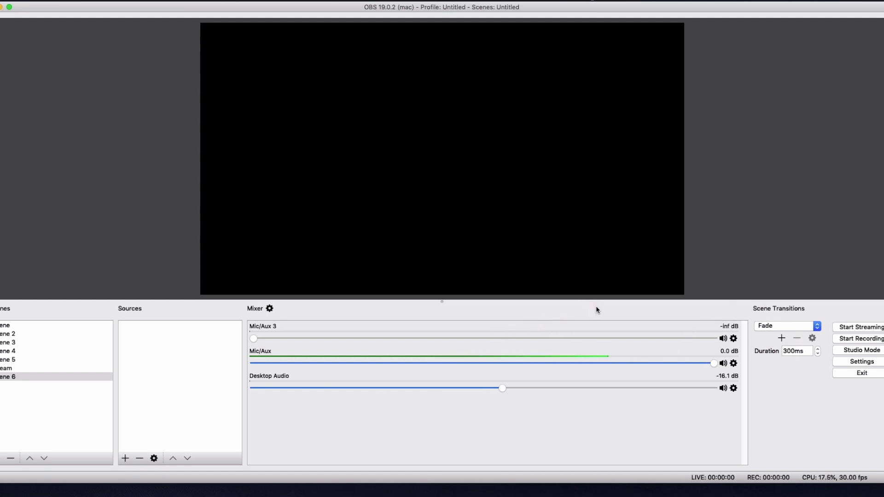
Open the Settings dialog from the Controls panel, landing on its General page
left_click(849, 360)
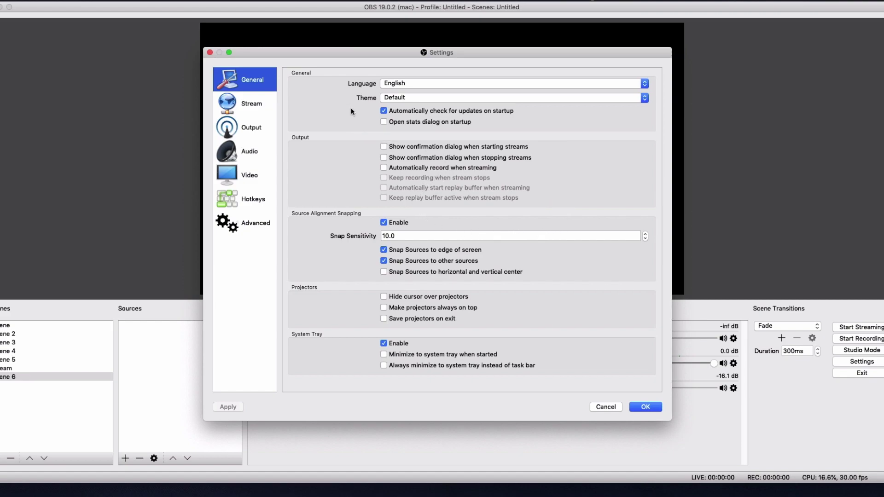
On the Stream page, keep Streaming Services and Twitch, and select the EU: London, UK server
left_click(244, 106)
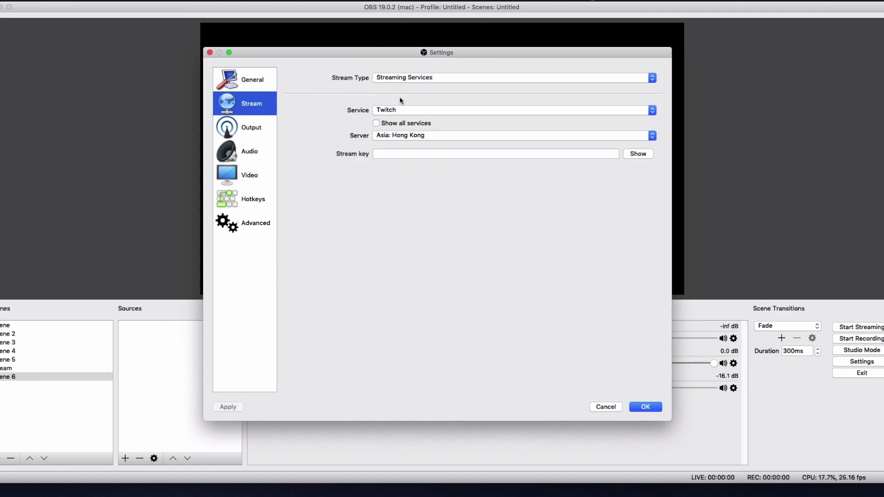
left_click(404, 77)
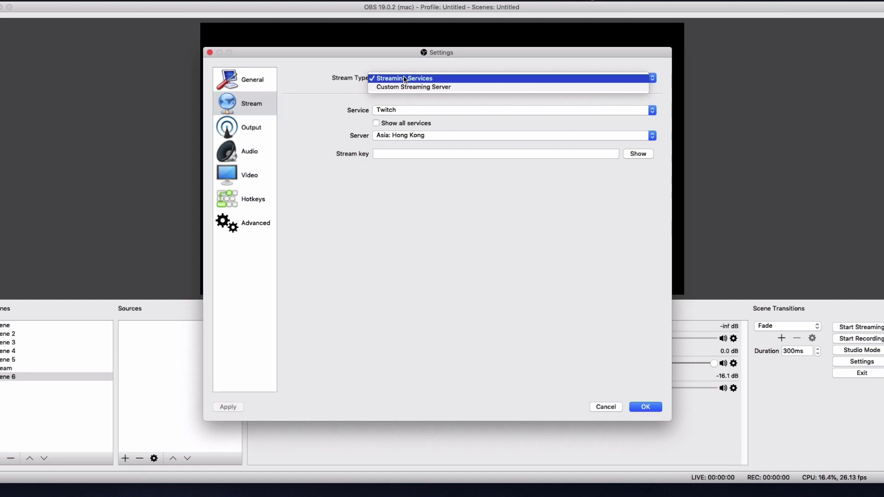
left_click(403, 78)
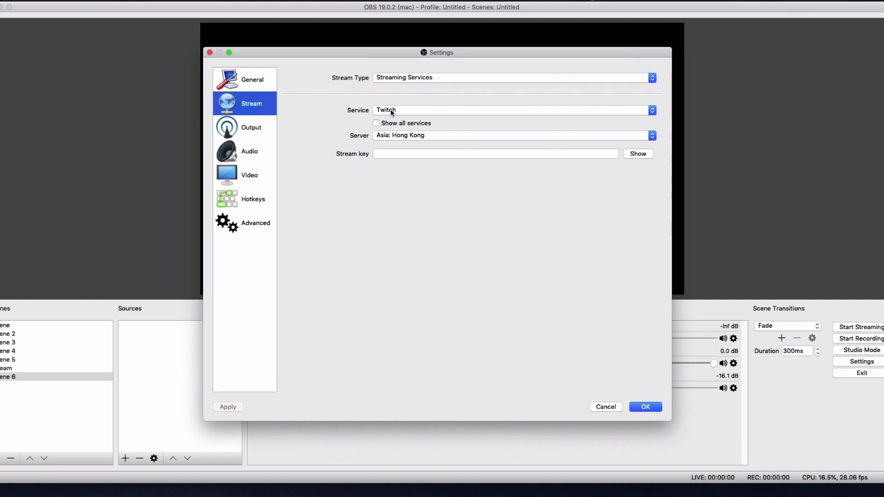
left_click(390, 109)
left_click(432, 111)
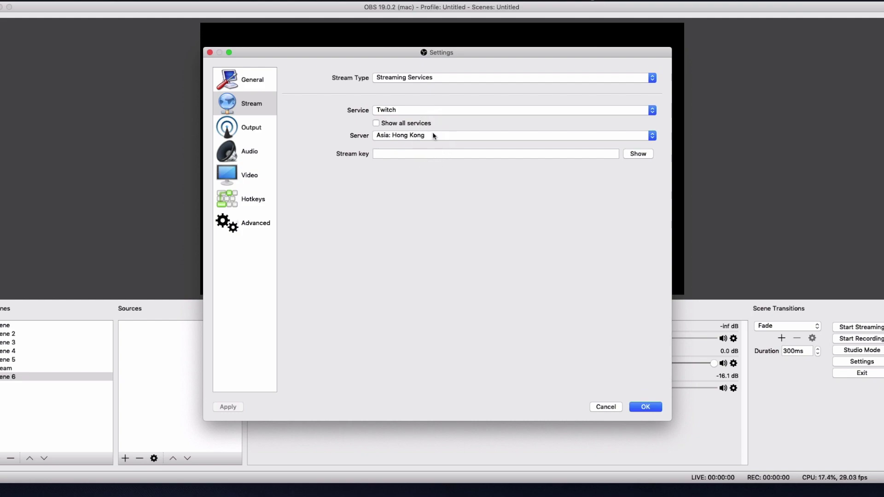
left_click(424, 136)
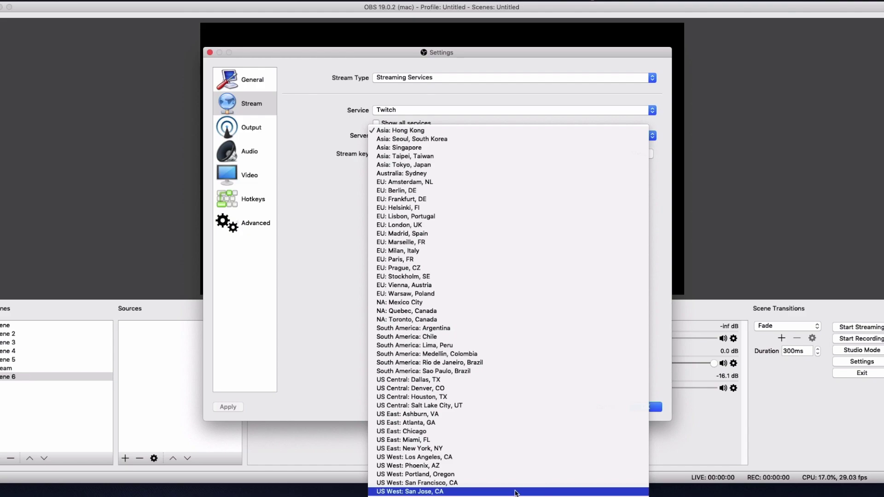
left_click(416, 225)
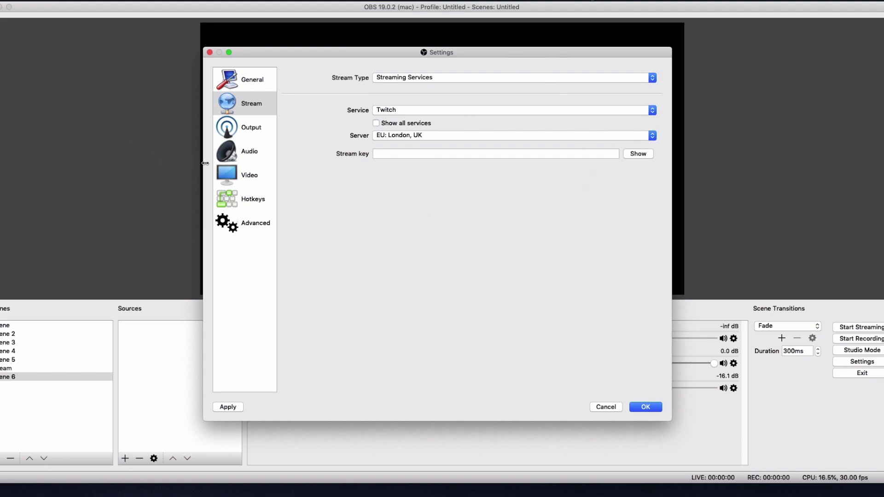
On the Output page, confirm the streaming encoder stays x264 with CBR rate control
left_click(245, 135)
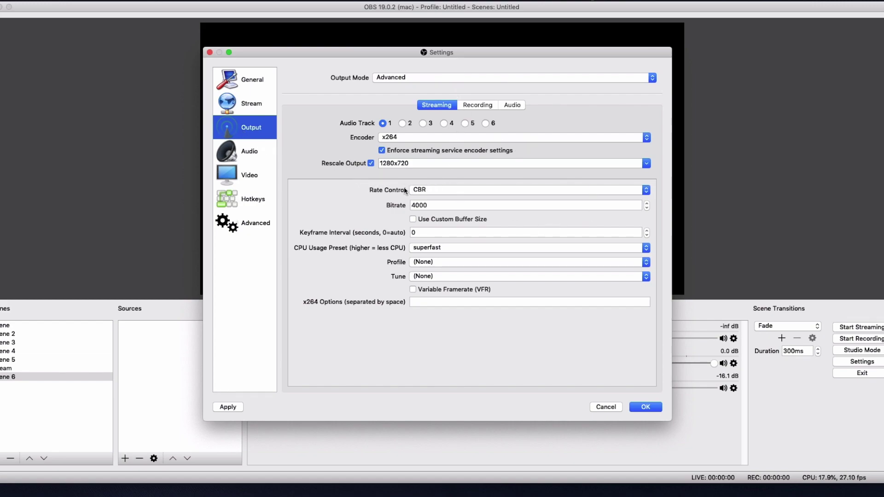
left_click(392, 137)
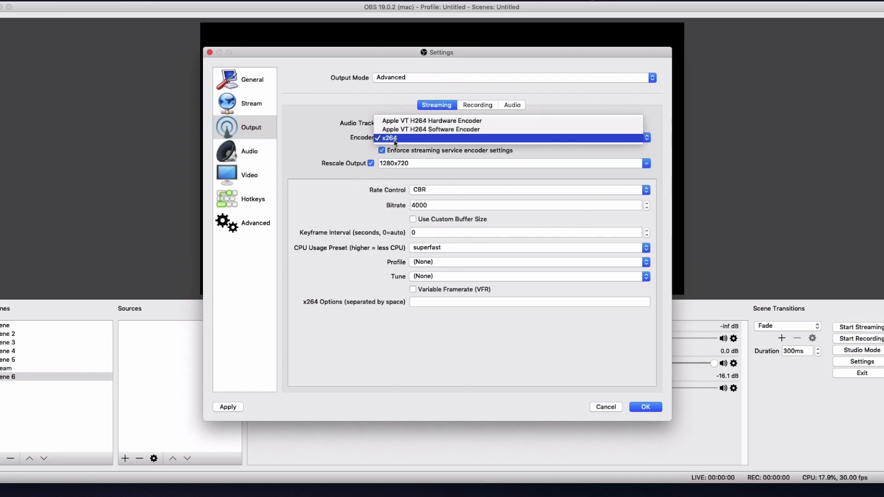
left_click(394, 139)
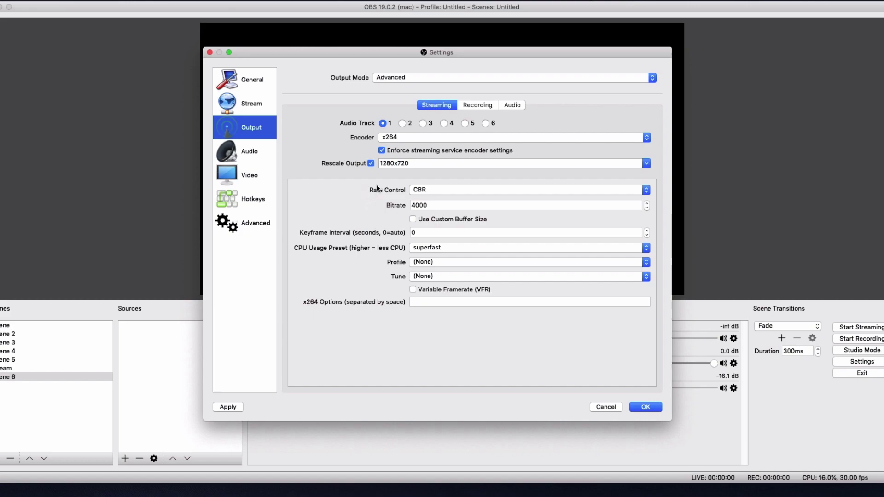
left_click(426, 183)
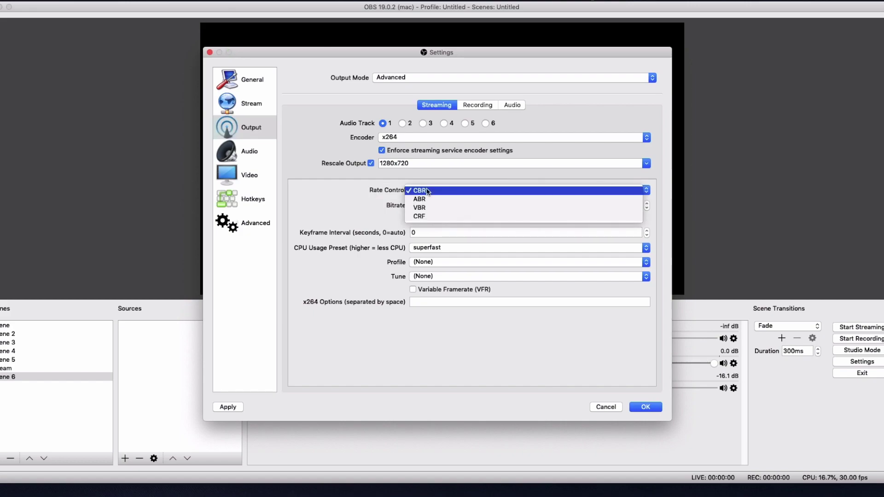
left_click(426, 187)
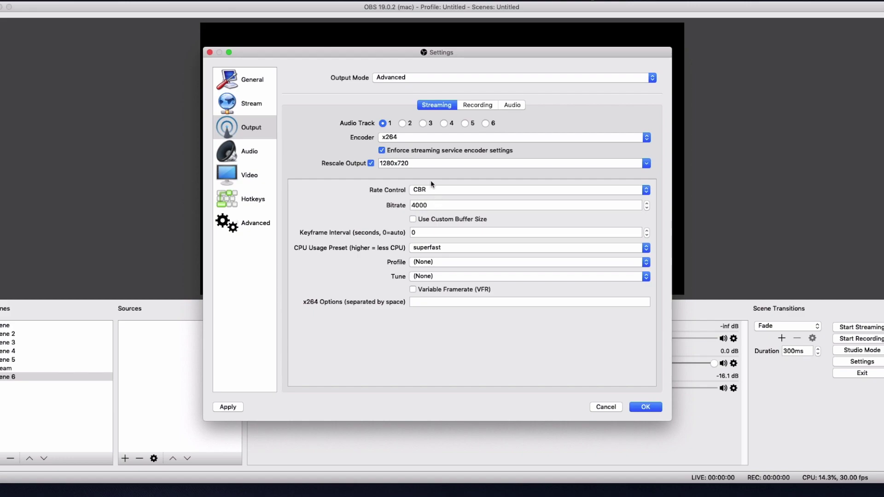
Change the streaming bitrate from 4000 to 2000
double_click(427, 205)
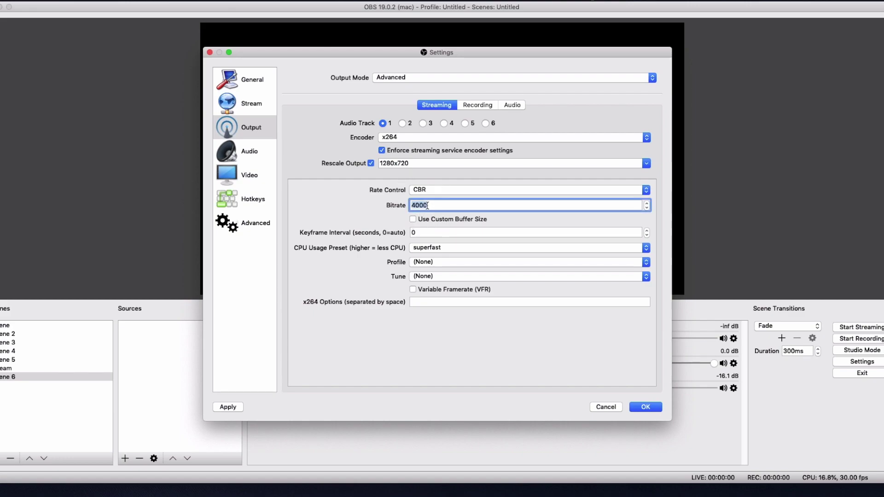
type("2000")
left_click(372, 203)
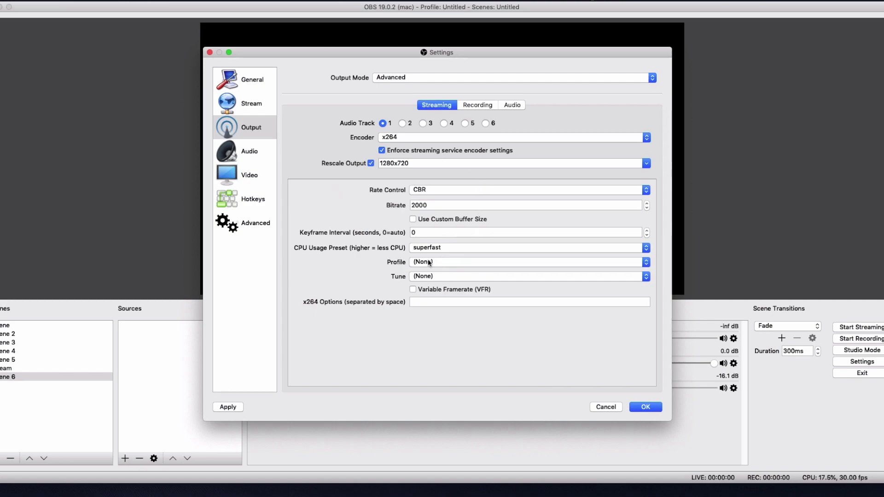
Try the ultrafast CPU usage preset, then settle back on superfast
left_click(422, 251)
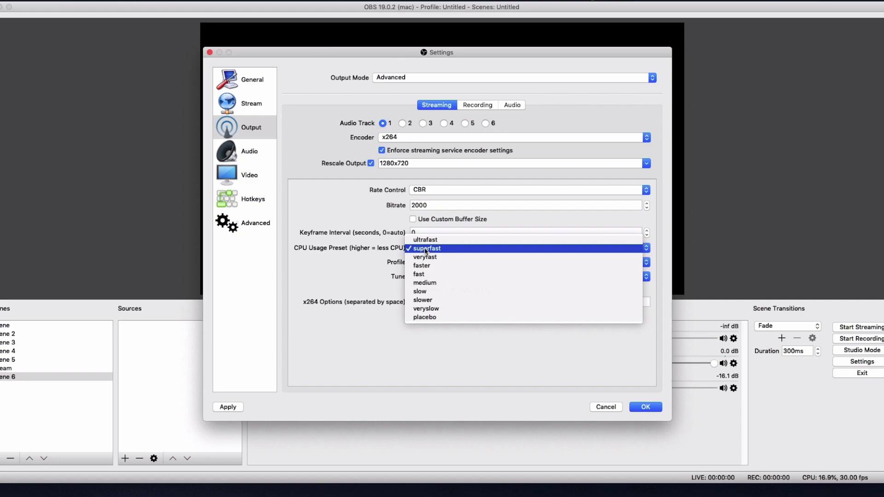
left_click(426, 249)
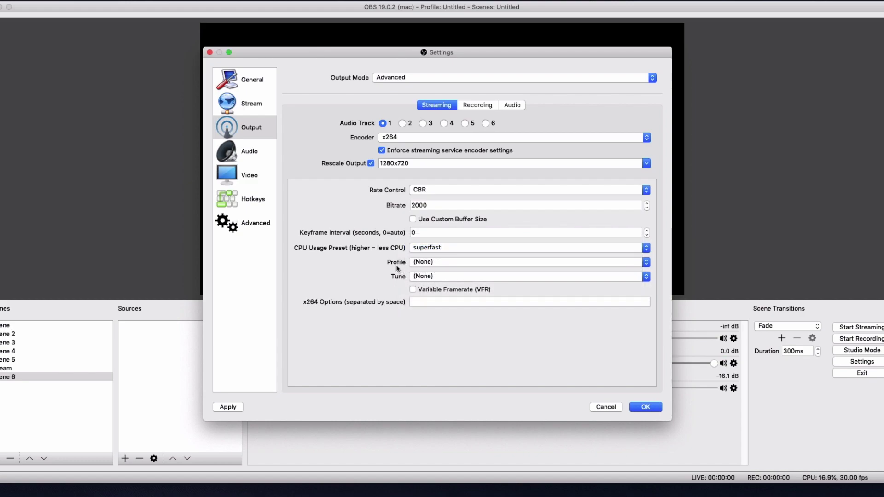
left_click(425, 252)
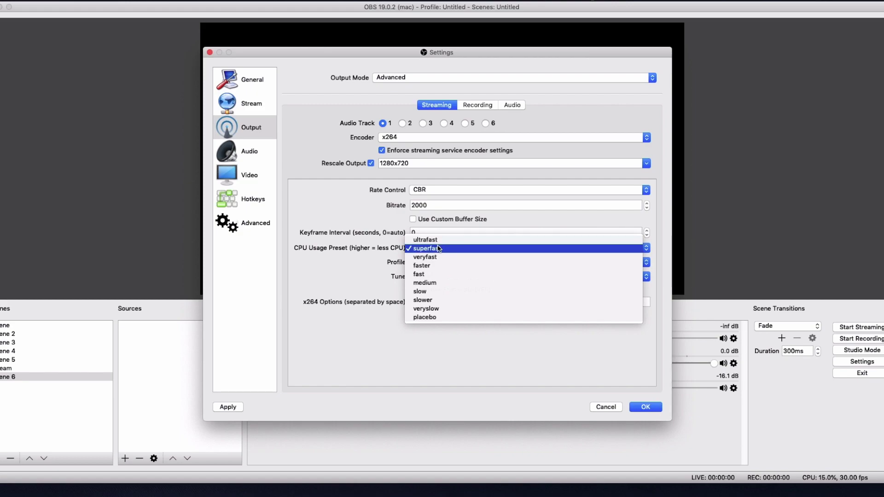
left_click(441, 238)
left_click(438, 253)
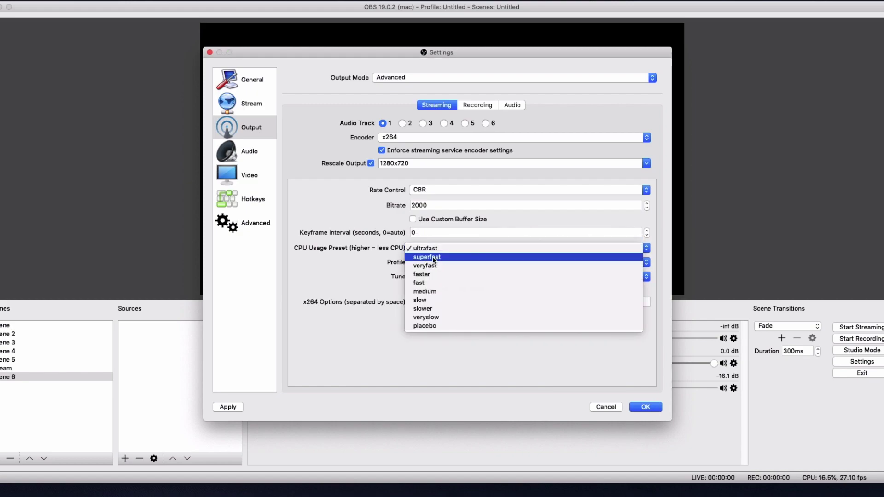
left_click(437, 257)
left_click(439, 250)
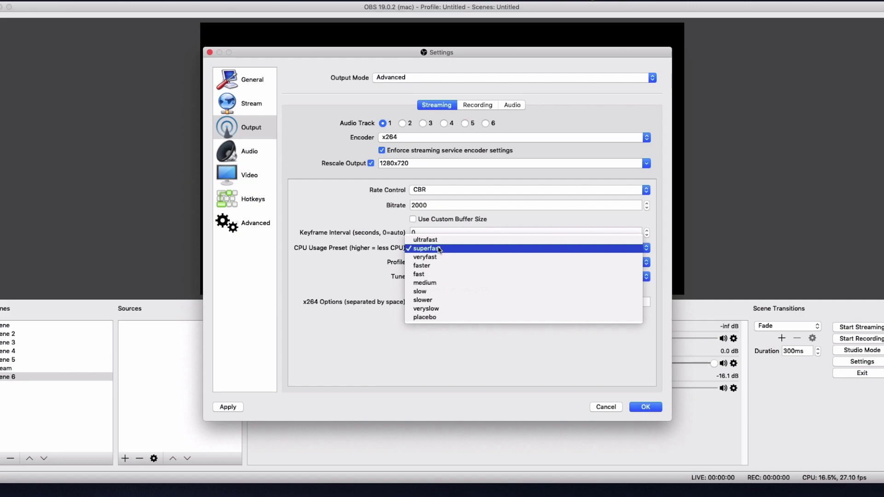
left_click(439, 250)
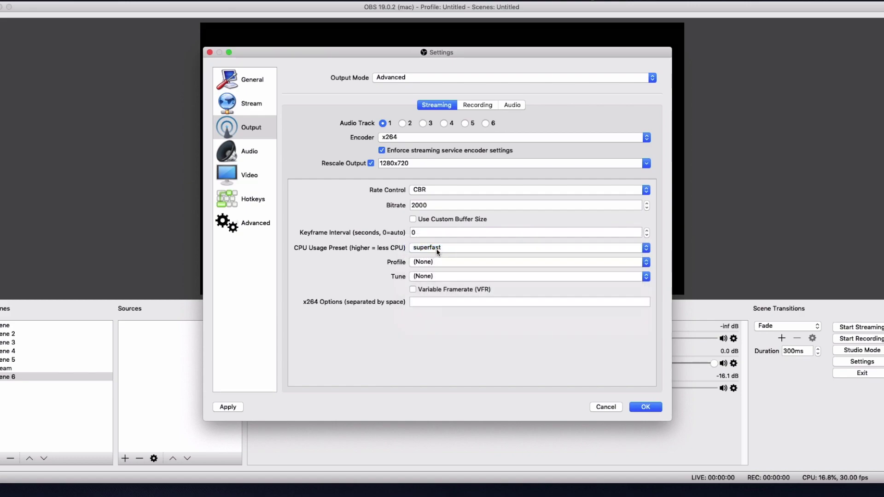
In Audio settings, set the Mic/Auxiliary device to USB PnP Sound Device
left_click(251, 151)
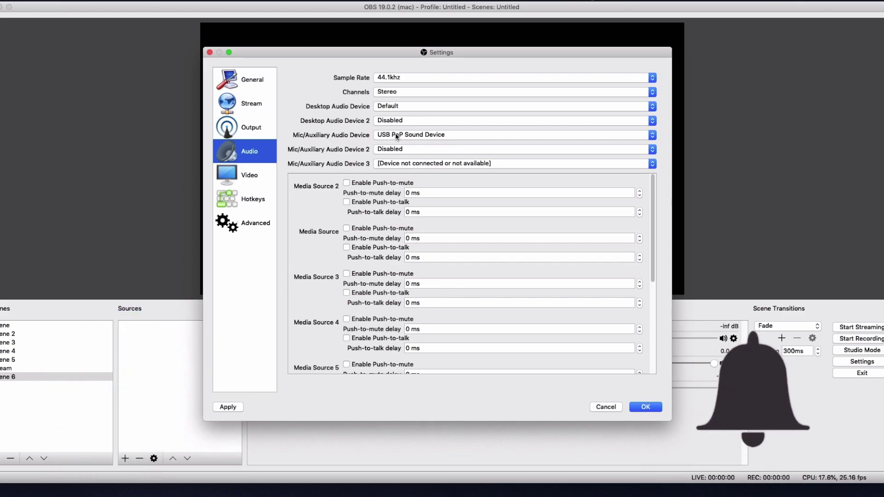
left_click(406, 135)
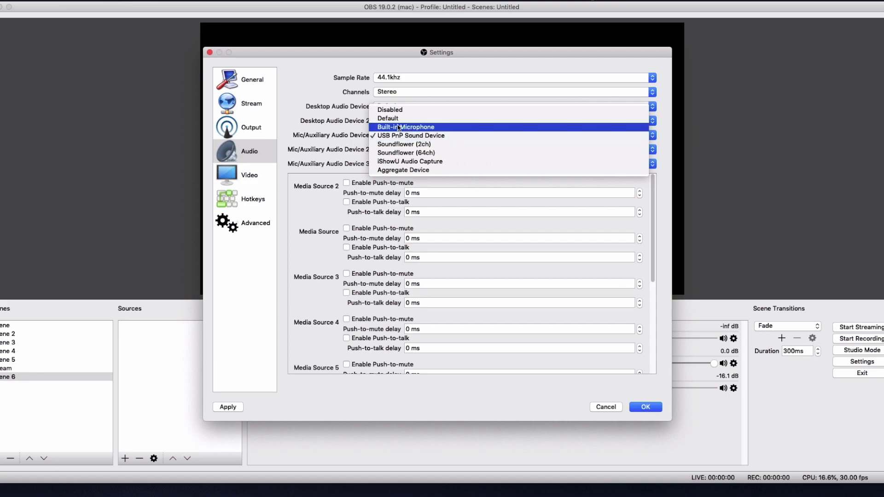
left_click(399, 127)
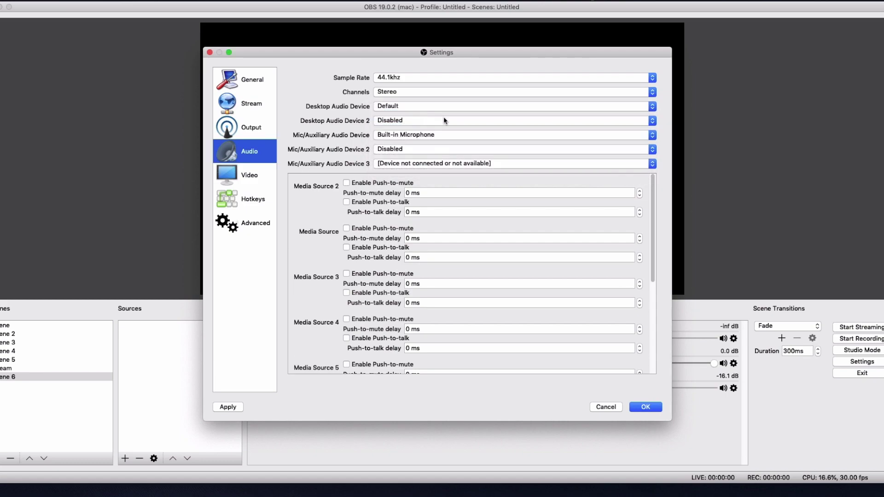
left_click(454, 134)
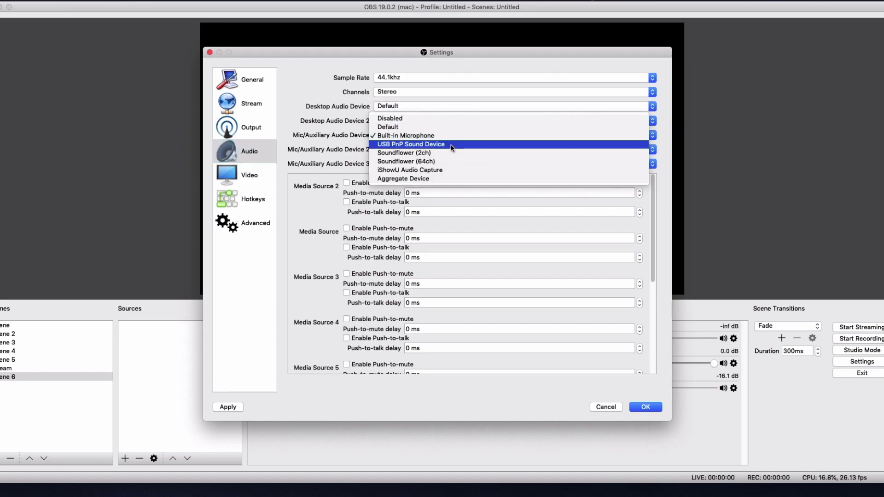
left_click(453, 145)
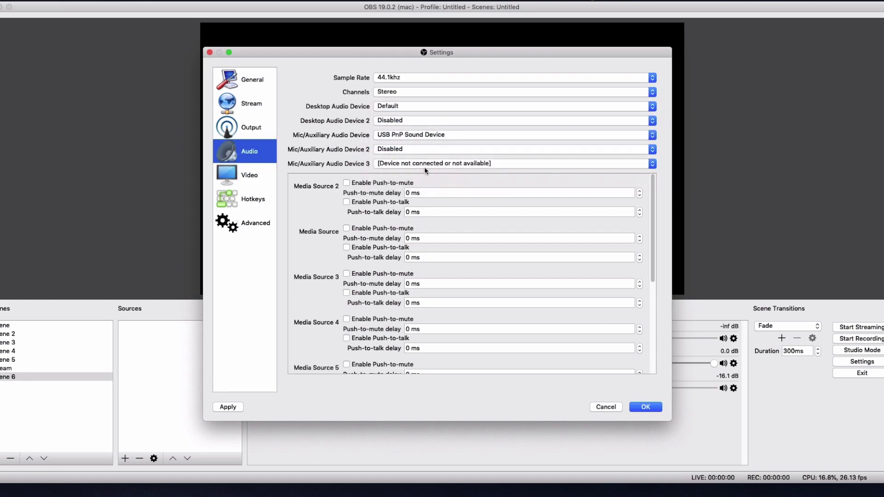
On the Video page, keep Bicubic as the downscale filter for the 1280x720 output
left_click(248, 175)
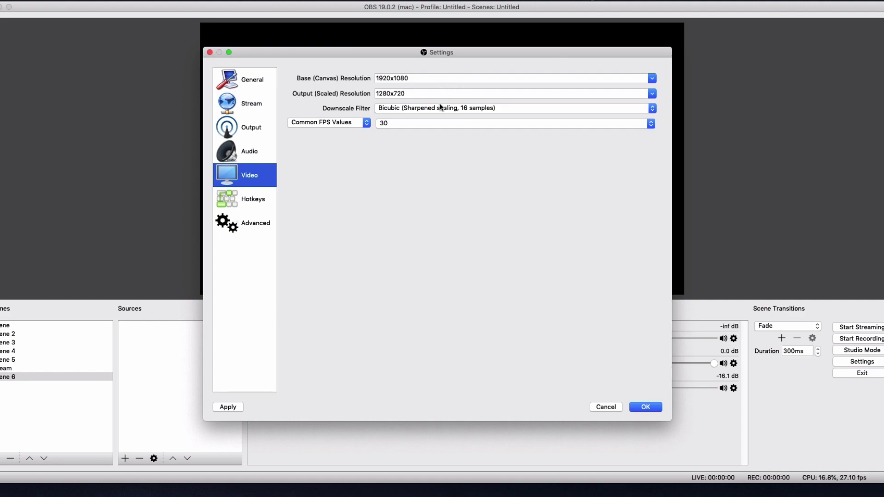
left_click(399, 110)
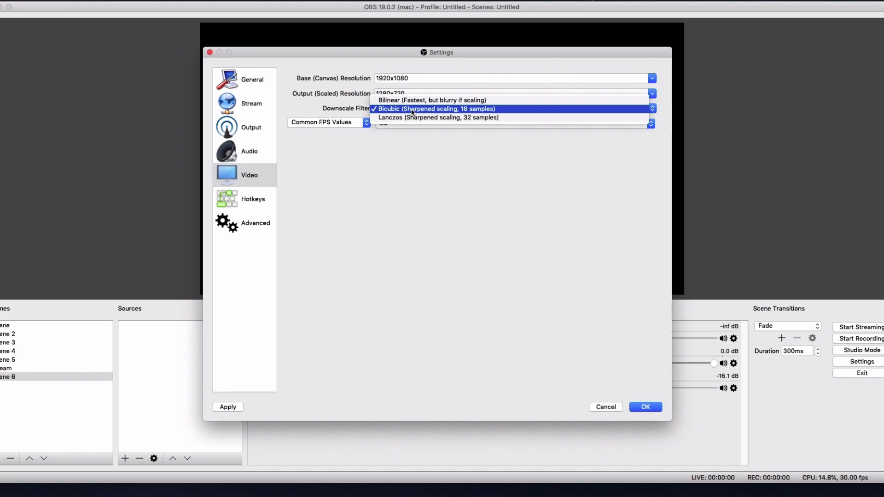
left_click(493, 109)
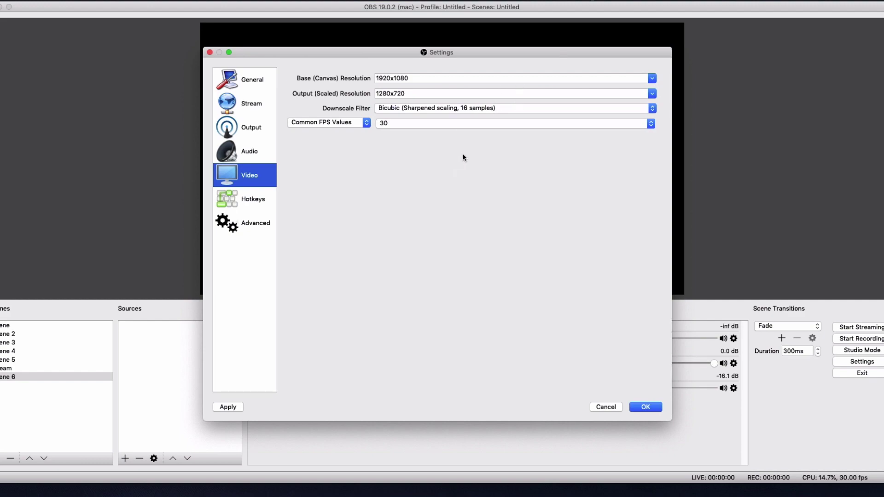
left_click(395, 122)
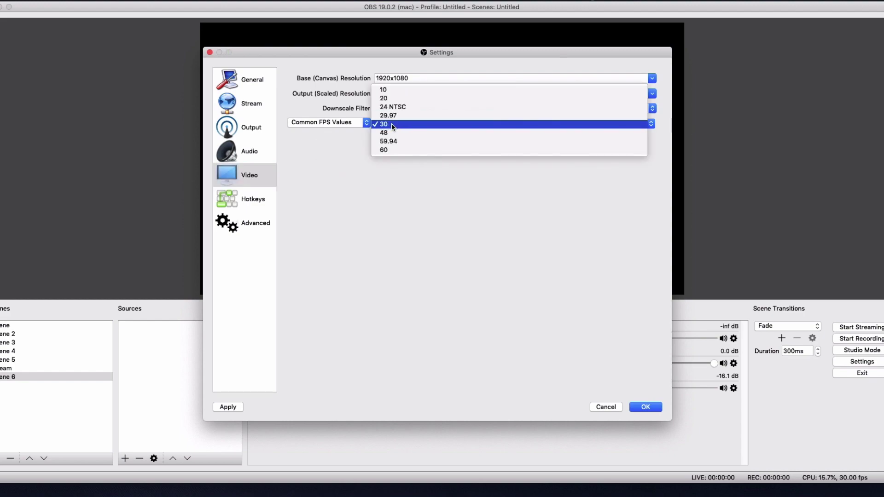
left_click(407, 98)
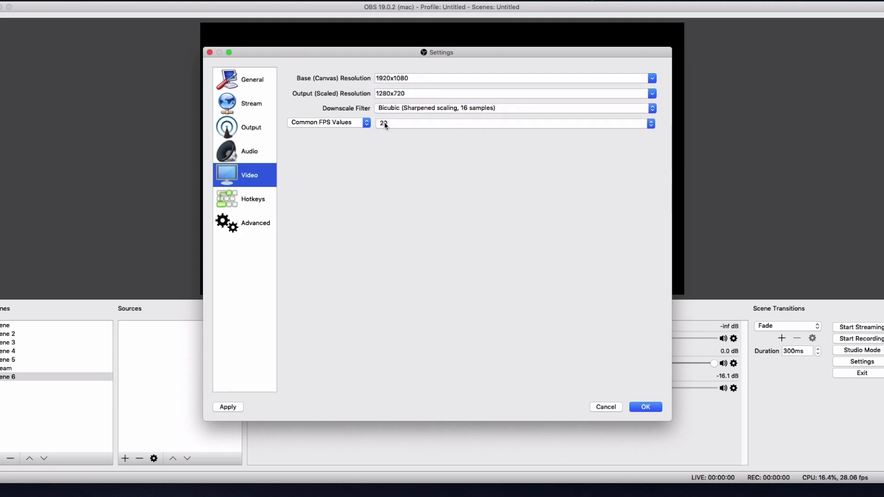
left_click(385, 126)
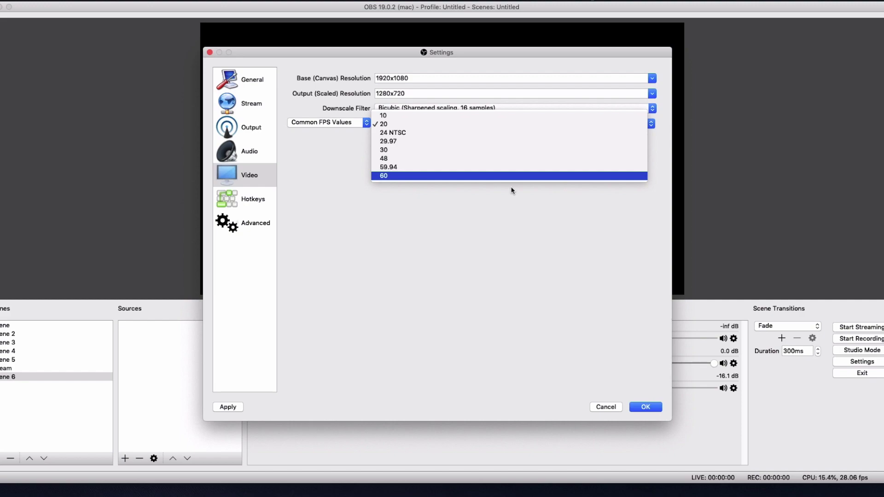
left_click(417, 152)
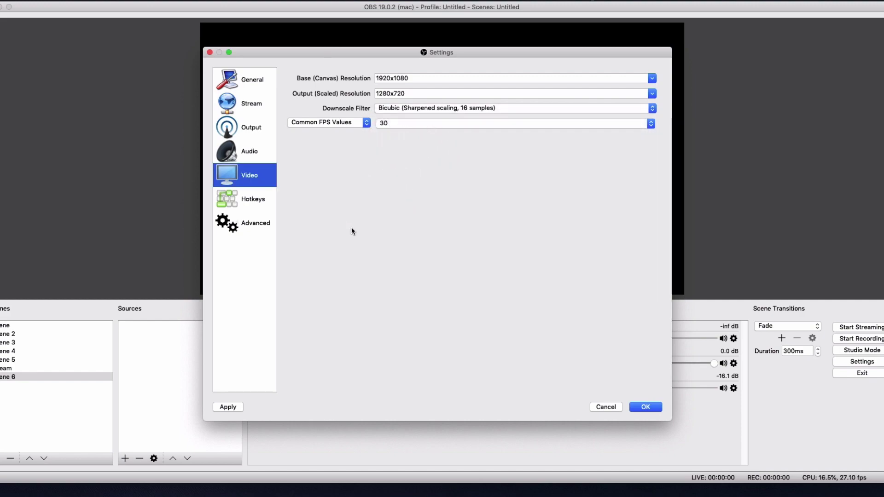
On the Hotkeys page, try a ] shortcut for Start Streaming, then revert it to unassigned
left_click(251, 198)
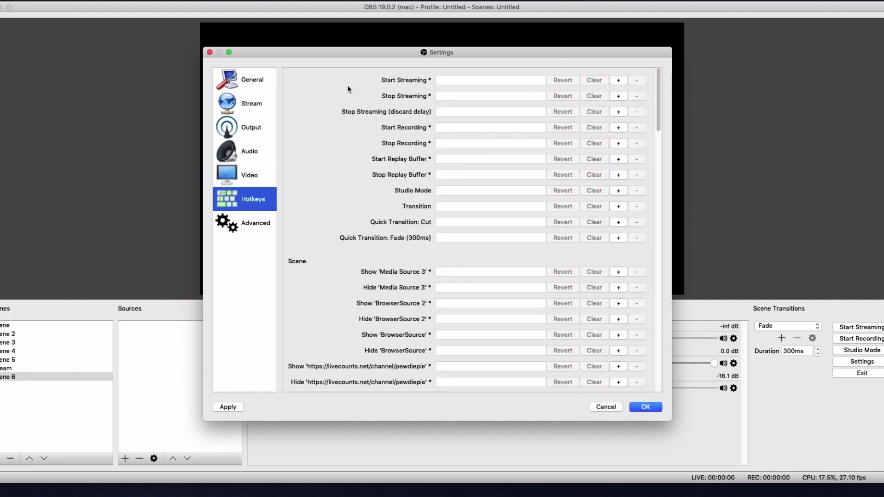
left_click(483, 81)
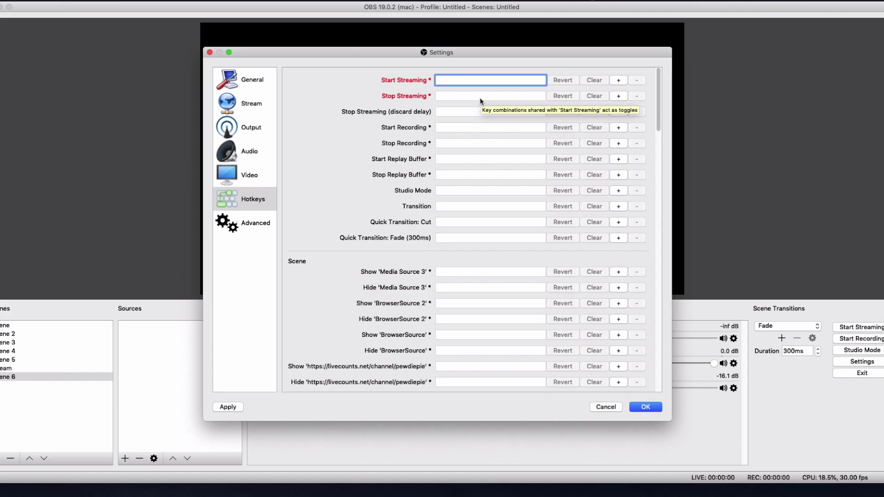
key("bracketright")
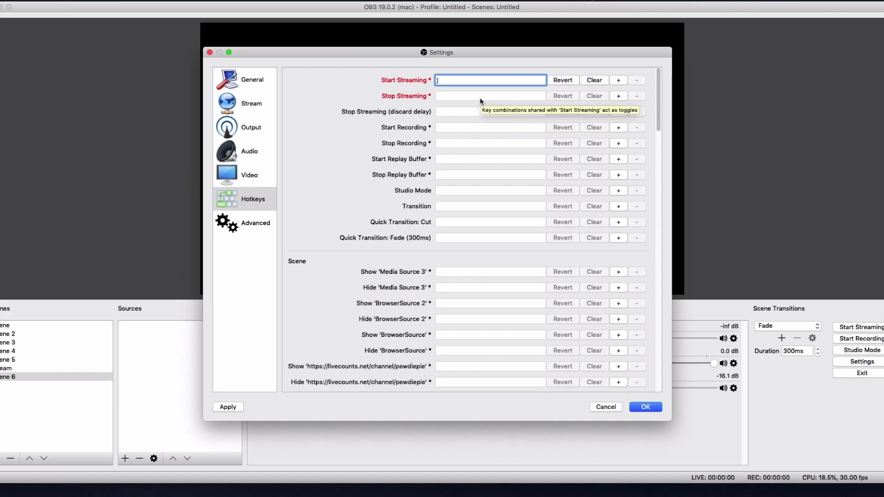
left_click(565, 79)
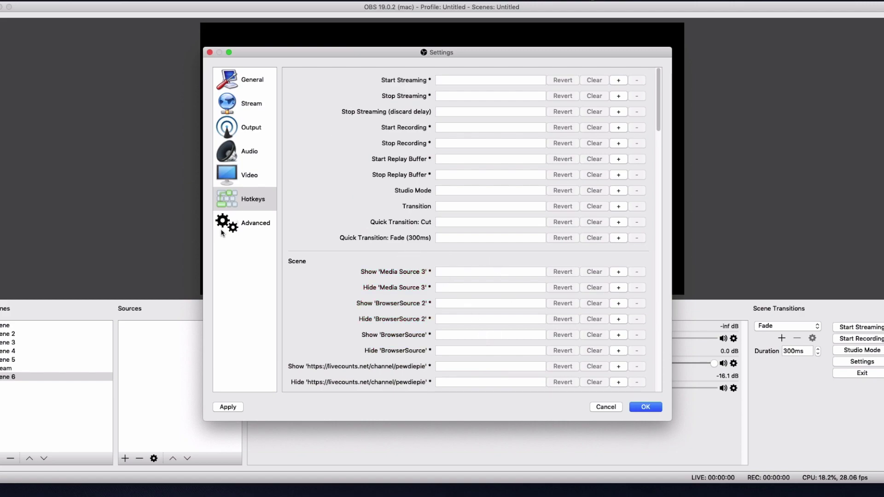
On the Advanced page, switch Color Format to RGB and back to NV12
left_click(258, 222)
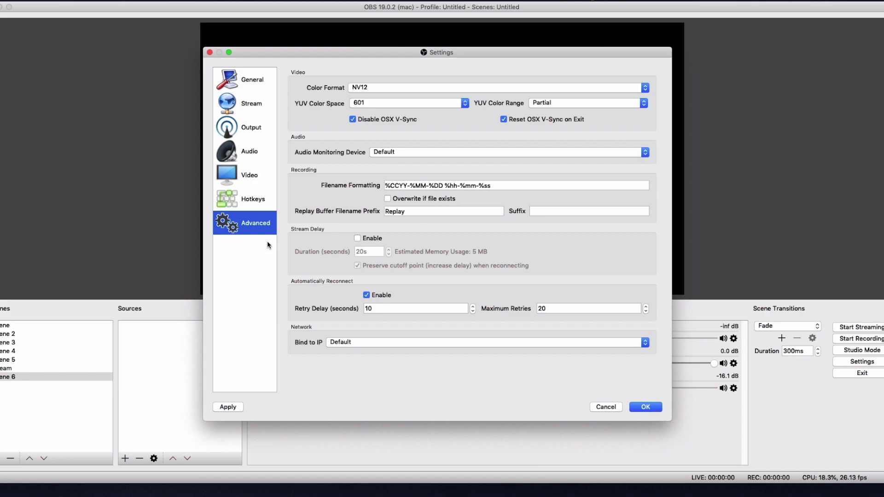
left_click(366, 89)
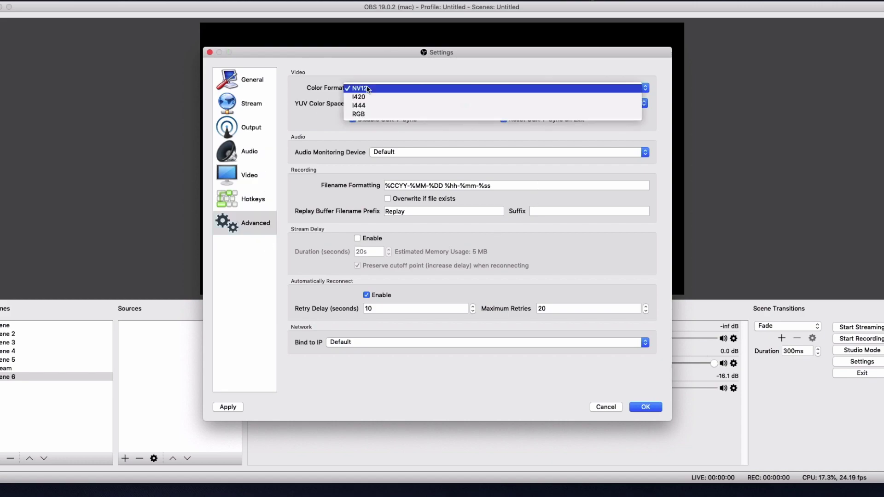
left_click(367, 89)
left_click(366, 86)
left_click(369, 114)
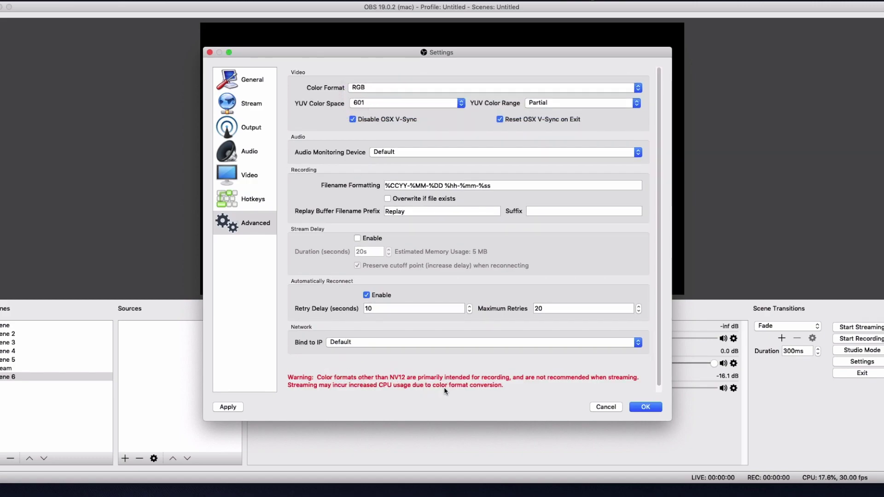
left_click(405, 87)
left_click(398, 98)
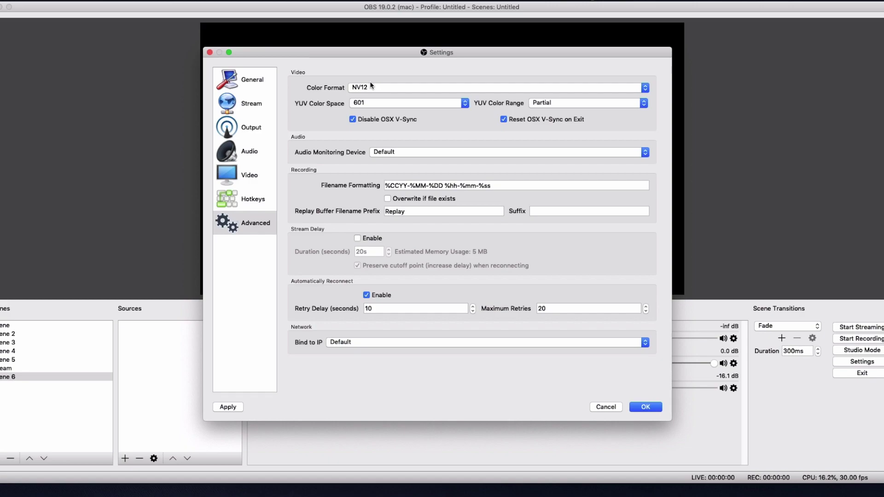
left_click(379, 83)
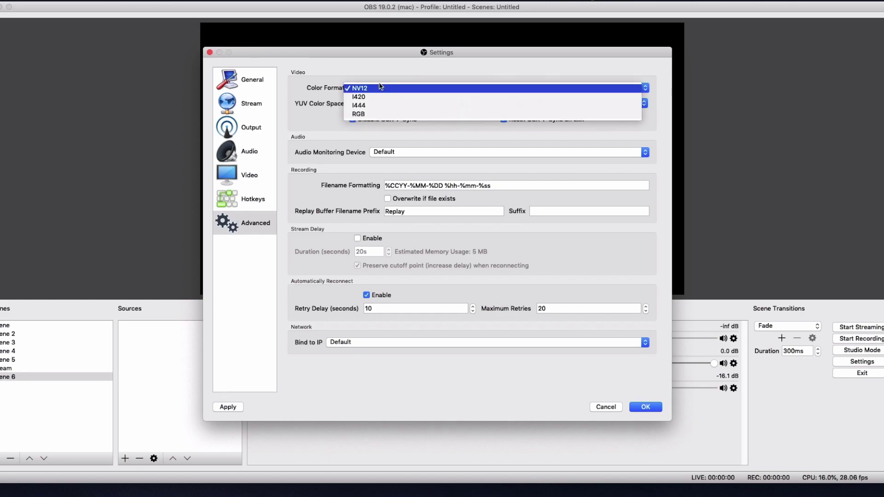
left_click(380, 87)
Keep the 601 YUV colour space and turn Disable OSX V-Sync off
left_click(380, 101)
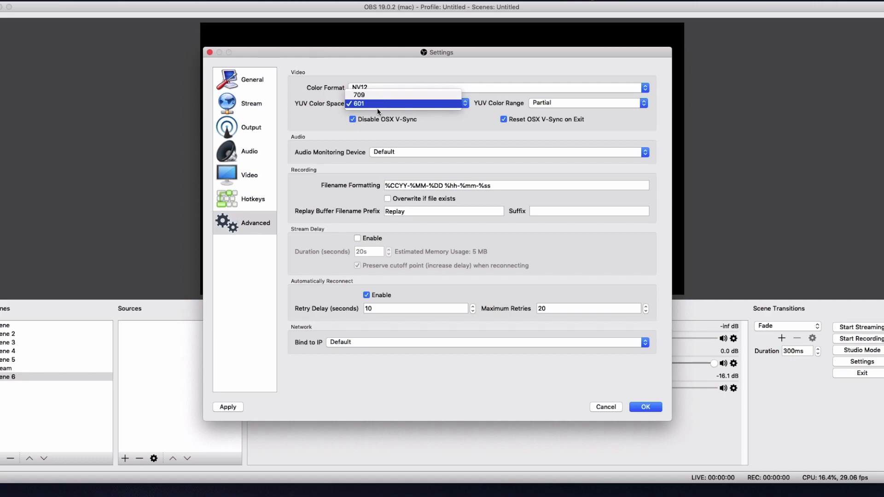
left_click(377, 109)
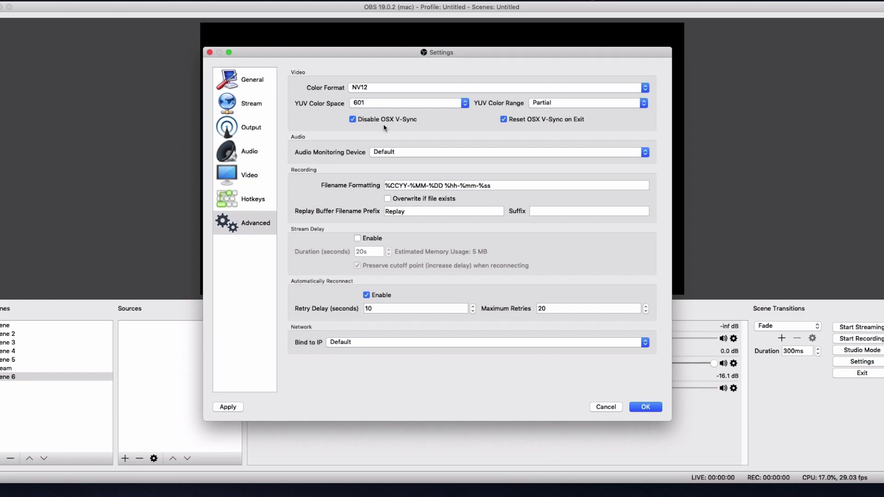
left_click(413, 121)
Re-enable Disable OSX V-Sync, keep the Default monitoring device, and untick Automatically Reconnect
left_click(401, 120)
left_click(390, 153)
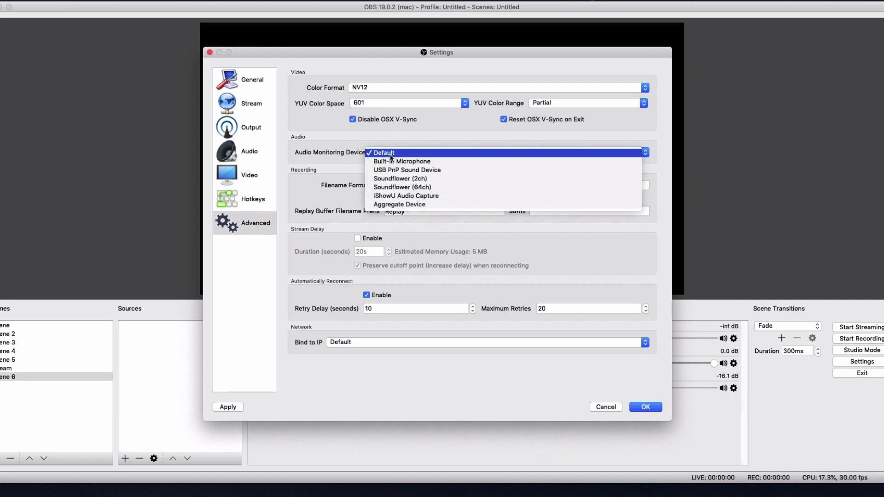
left_click(391, 153)
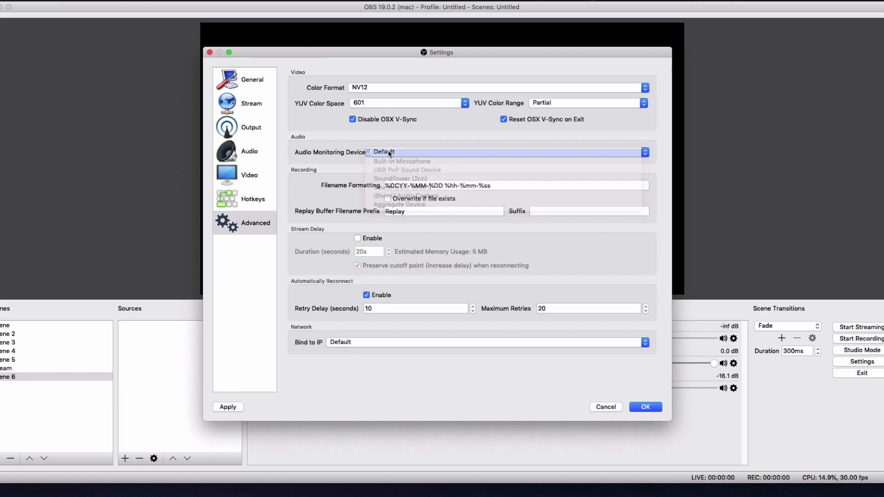
left_click(390, 153)
left_click(391, 154)
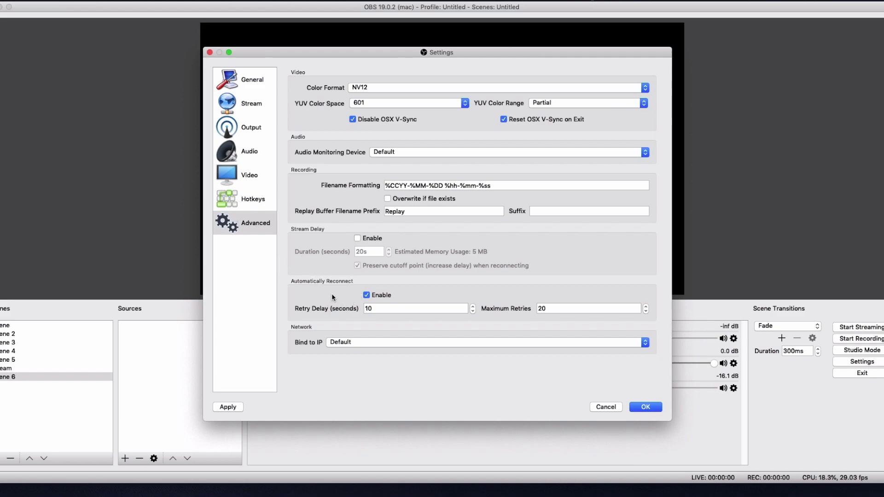
left_click(371, 296)
Apply the NV12, 601 colour space and auto-reconnect-off settings and close the Settings dialog
left_click(645, 407)
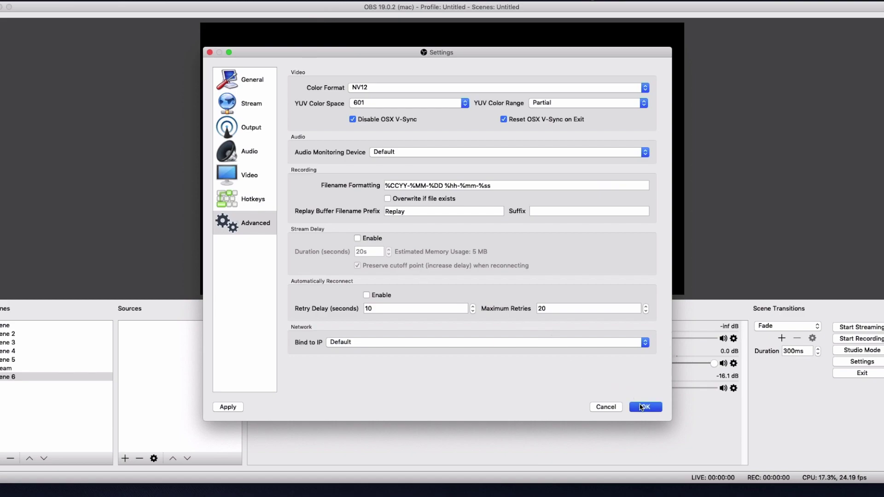